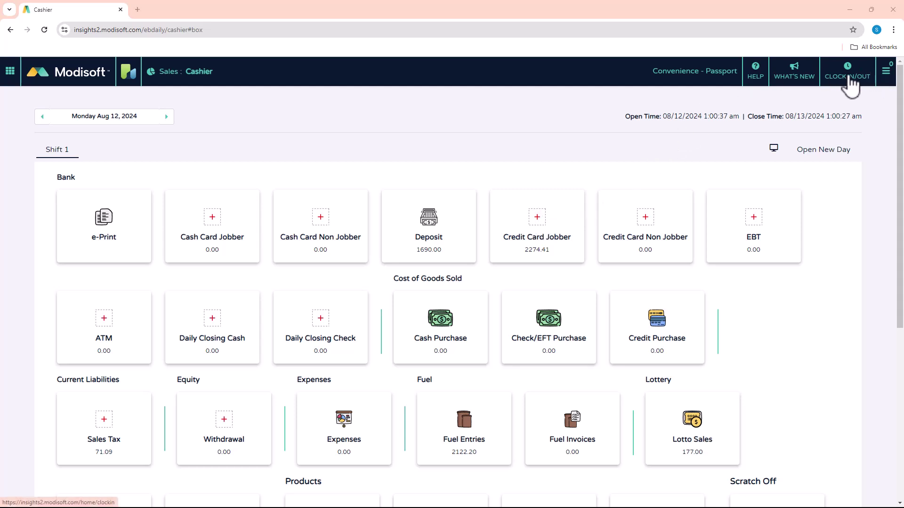
Open the Clock In PIN screen in a new tab, then return that tab to the Cashier dashboard.
click(850, 77)
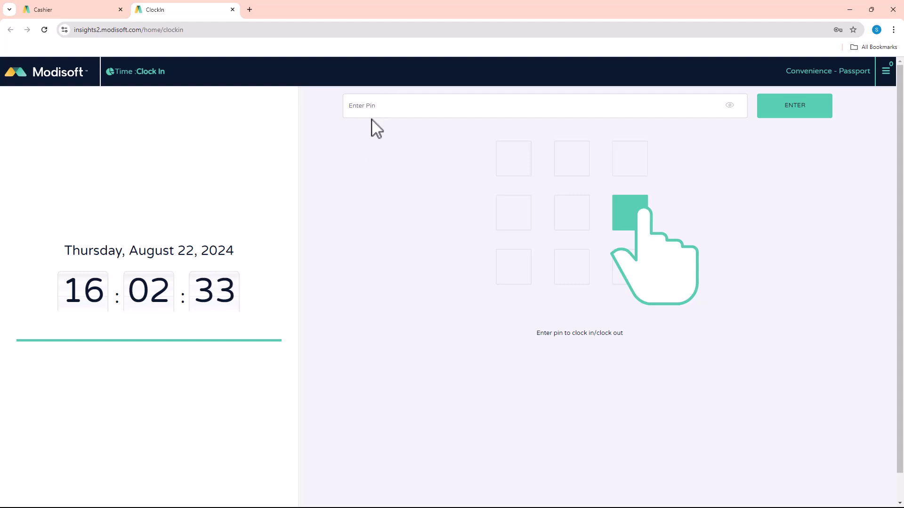
click(41, 75)
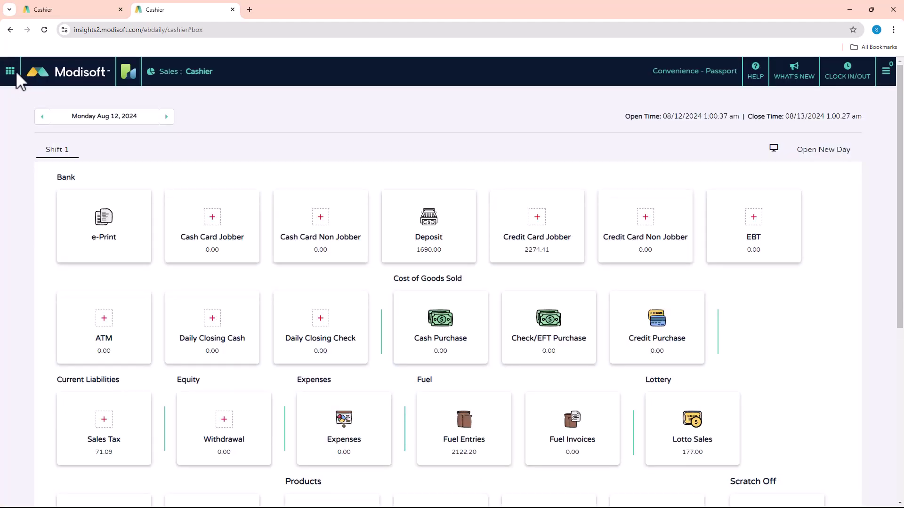
click(10, 71)
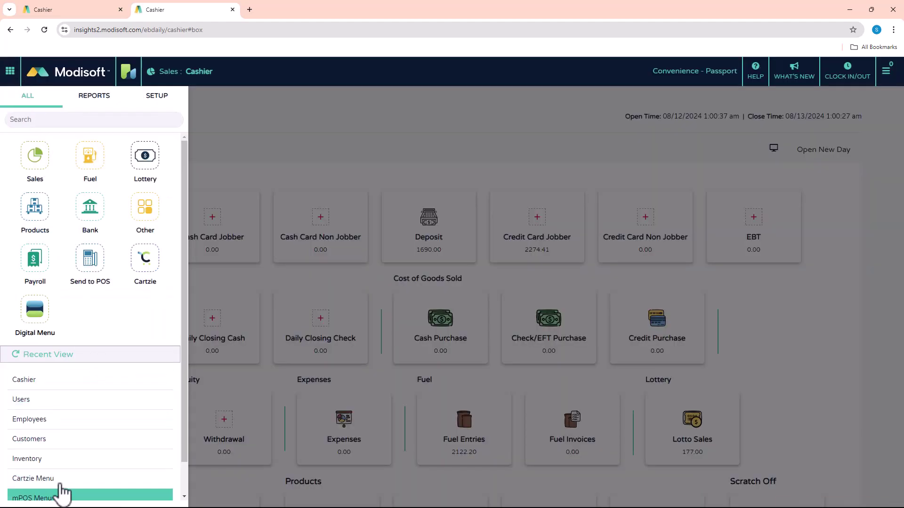
Go to SETUP > Settings > Users to list the Convenience - Passport location's four users.
click(313, 150)
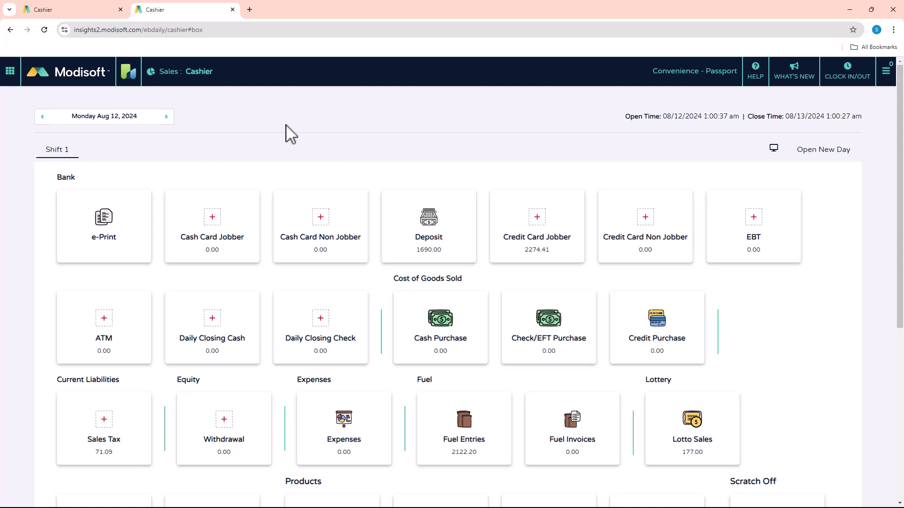
click(10, 72)
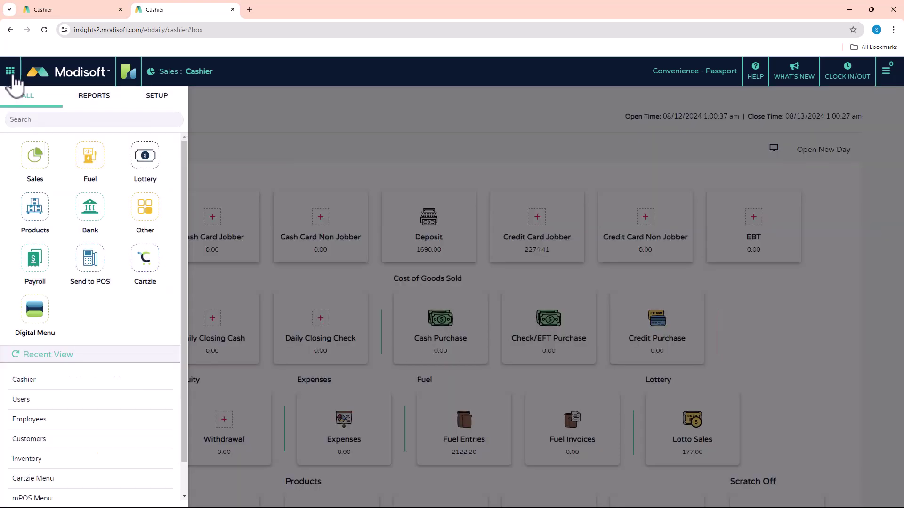
click(157, 102)
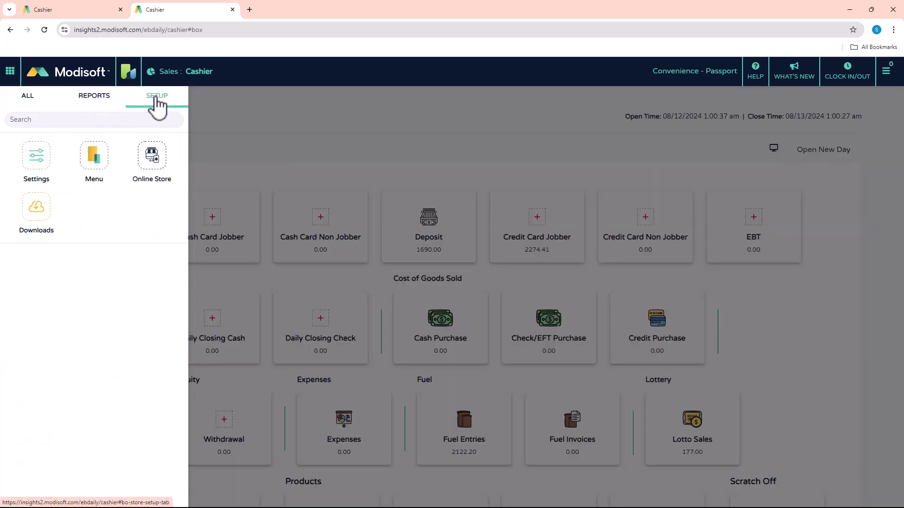
click(40, 159)
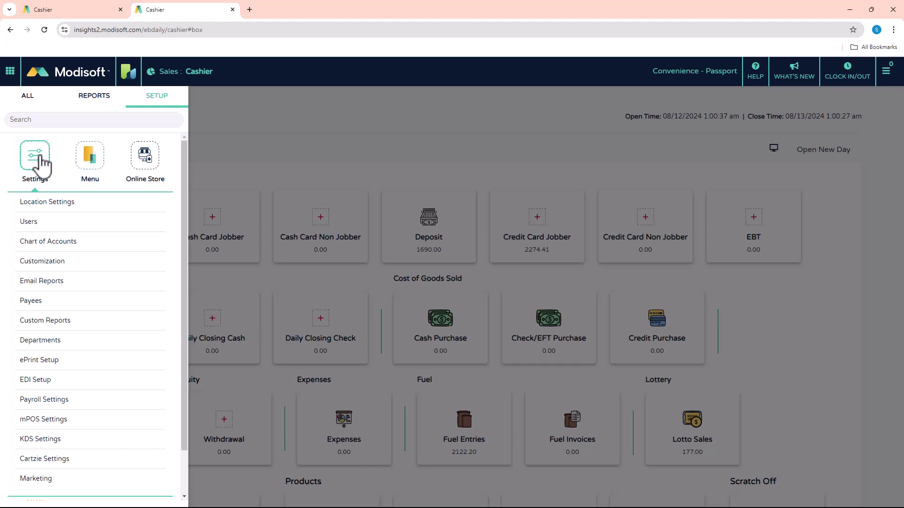
click(39, 223)
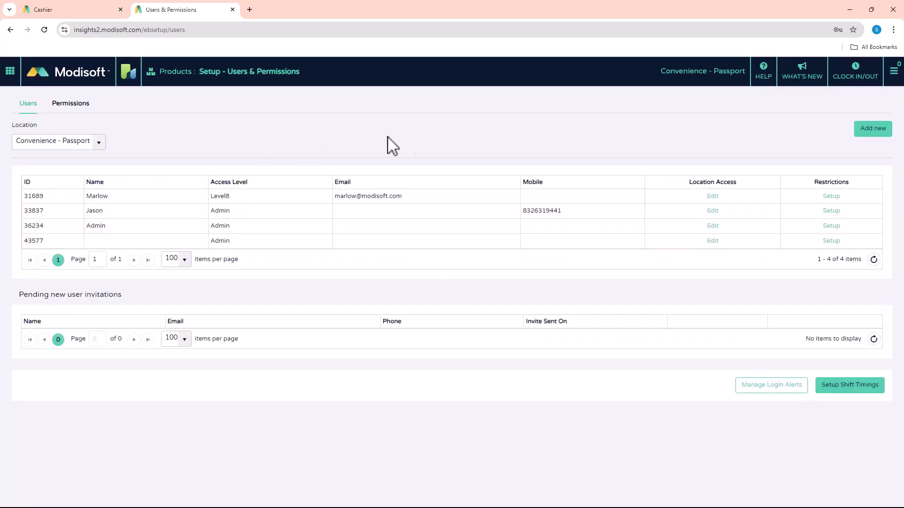
Start a new user invitation named 'Clock in user' and fill in the invitee's e-mail address.
click(873, 130)
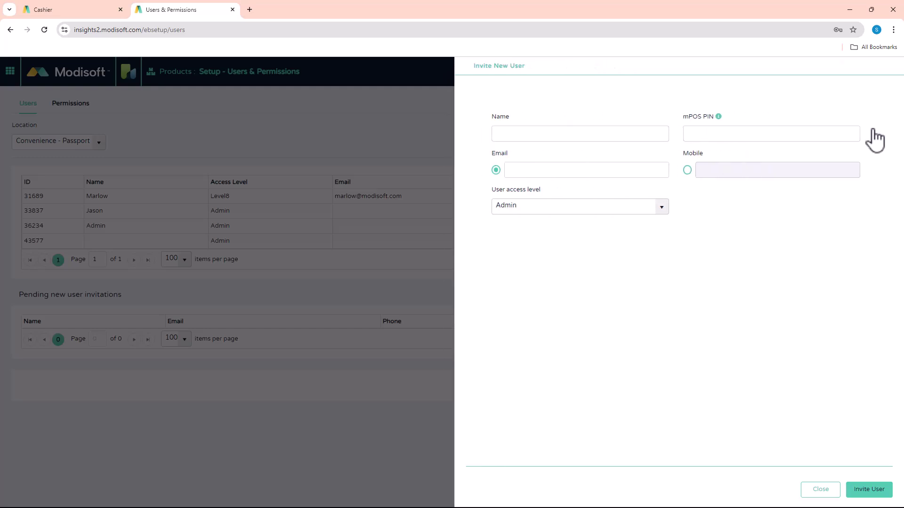
click(578, 138)
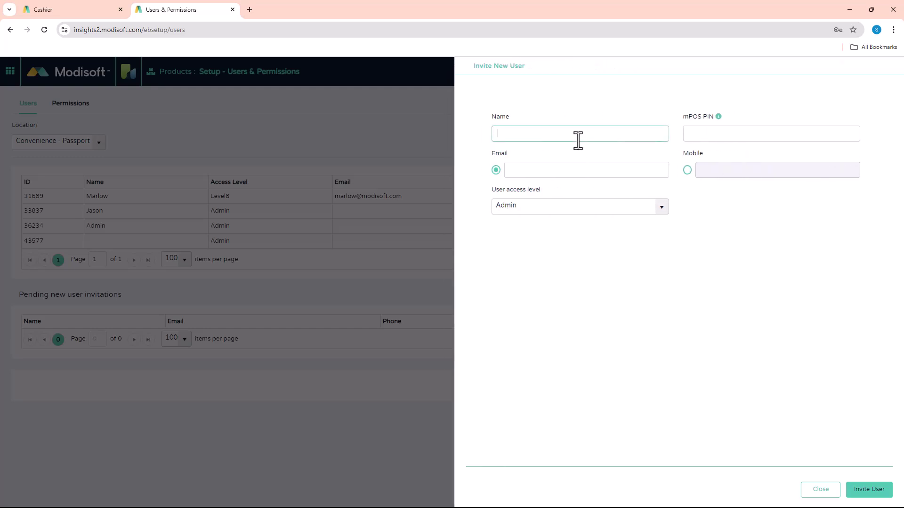
text(Clock in user)
click(539, 174)
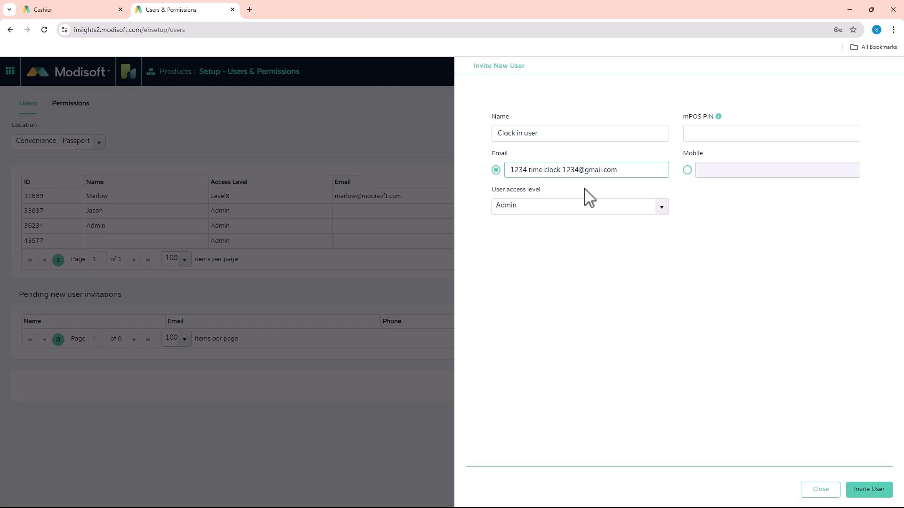
Set the new user's access level to Clock In/Out and send the invitation.
click(659, 208)
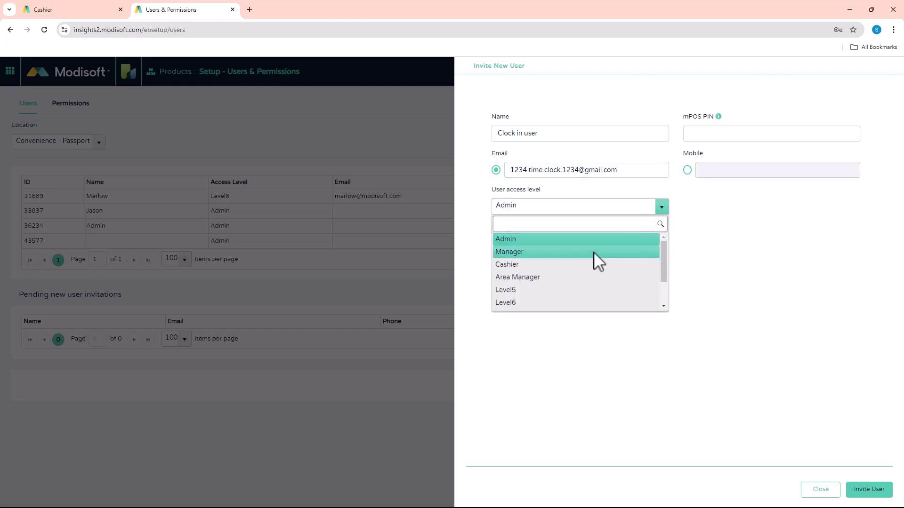
scroll(608, 247, down, 2)
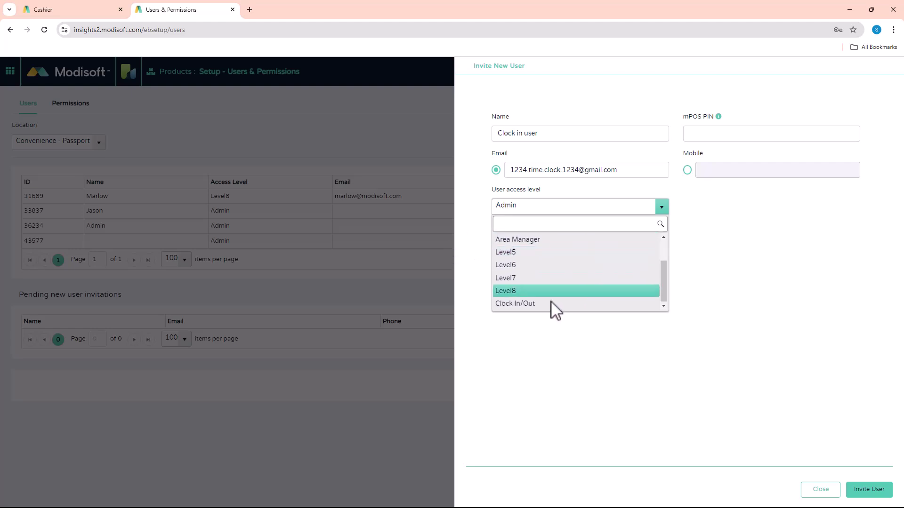
click(516, 304)
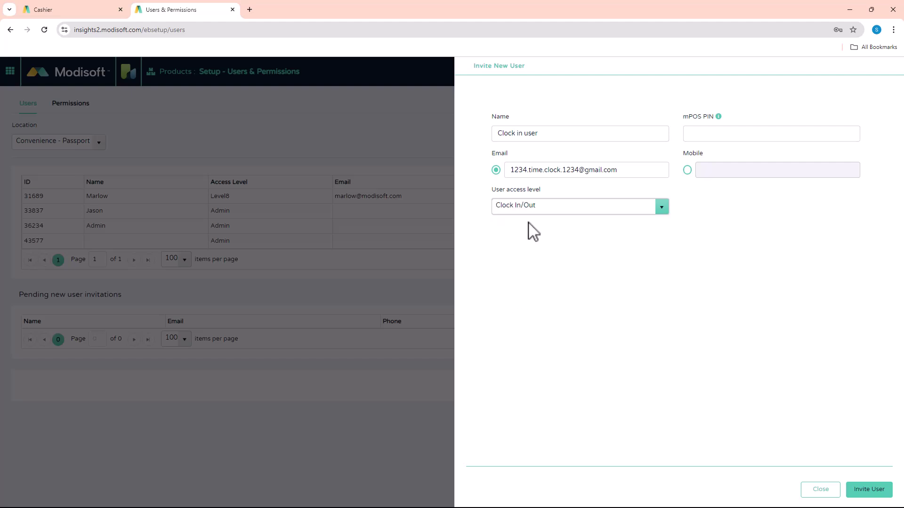
click(865, 491)
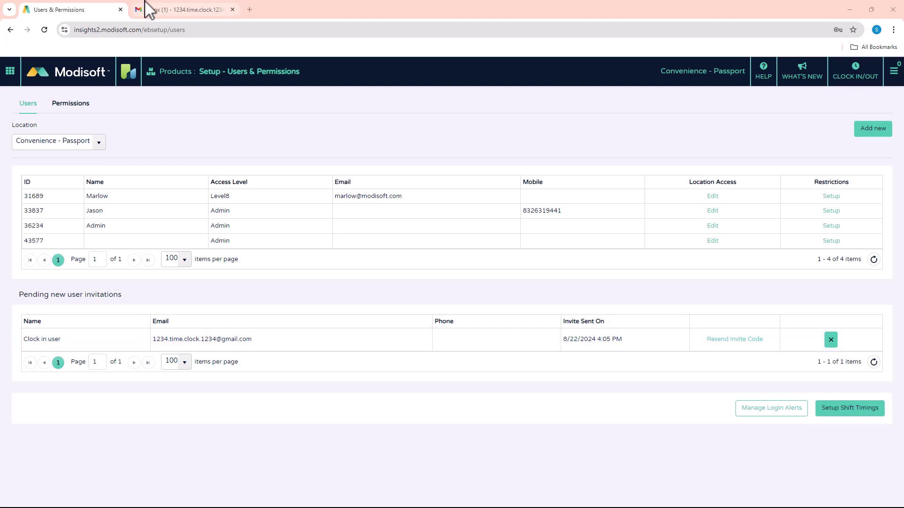
In Gmail, open the Modisoft User Invitation URL e-mail and follow its Accept invitation link.
click(184, 8)
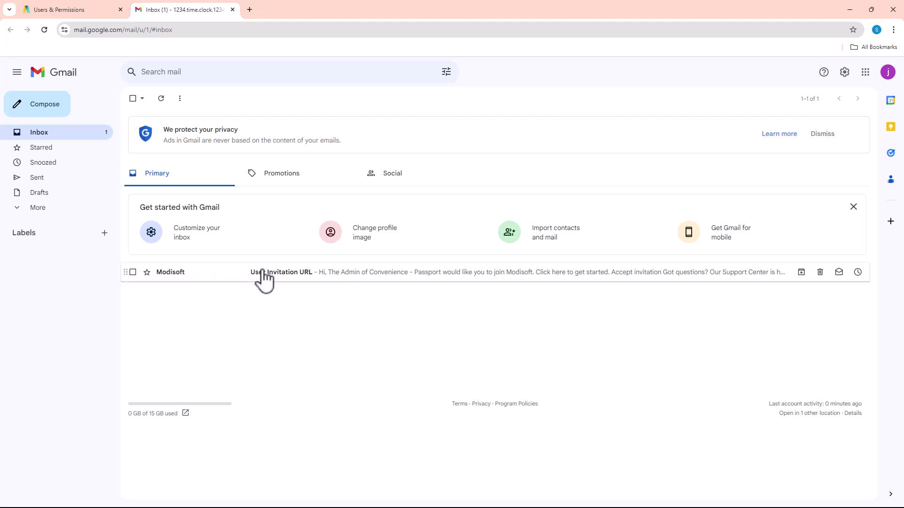
click(264, 277)
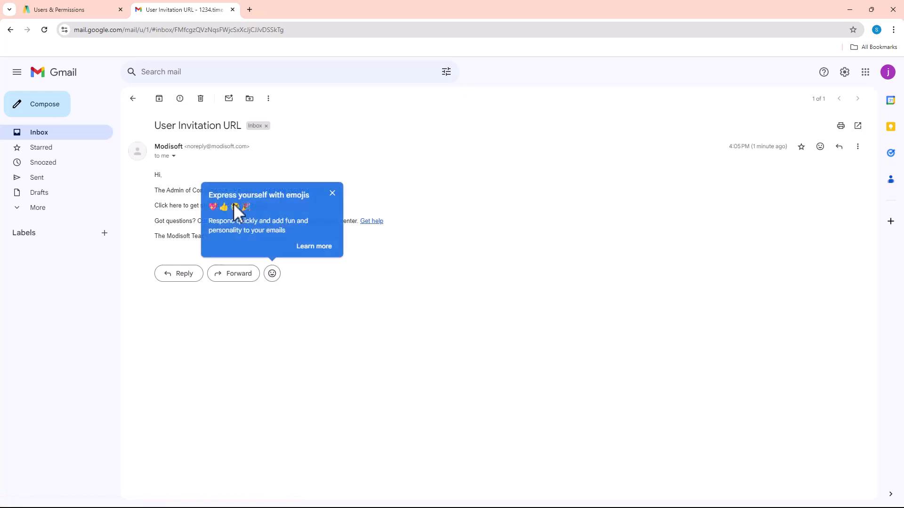
click(332, 193)
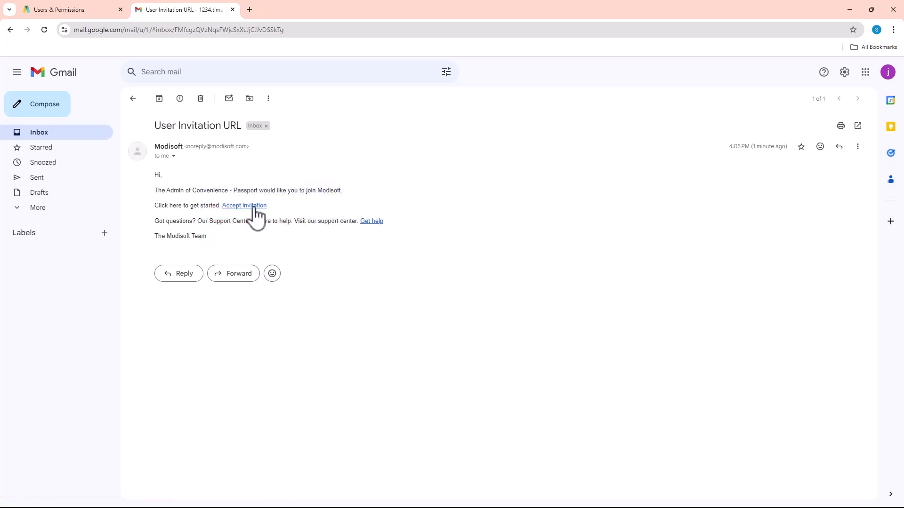
click(251, 205)
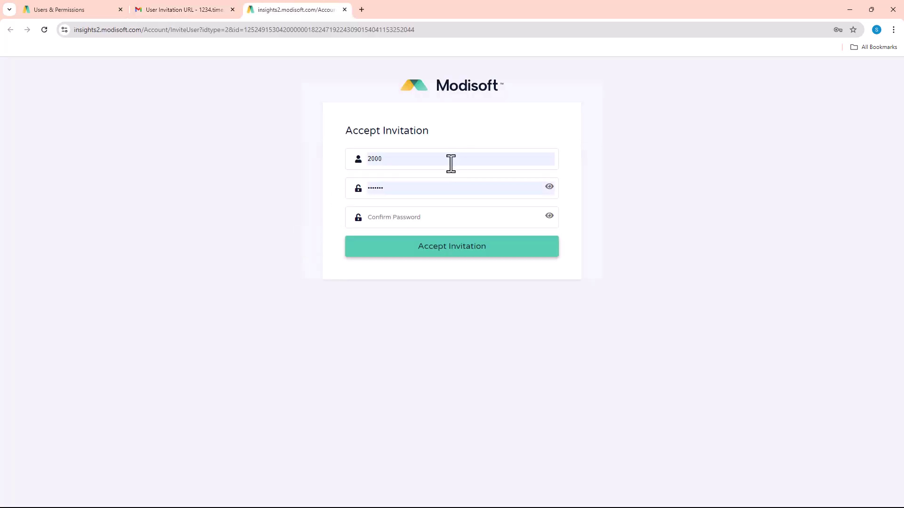
Accept the invitation using the invited e-mail as username and a confirmed valid password.
click(437, 154)
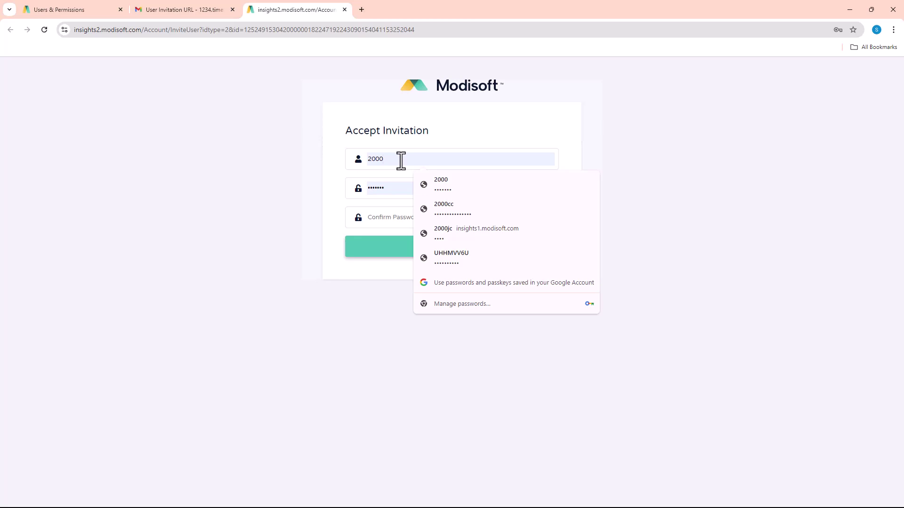
drag(401, 161, 363, 164)
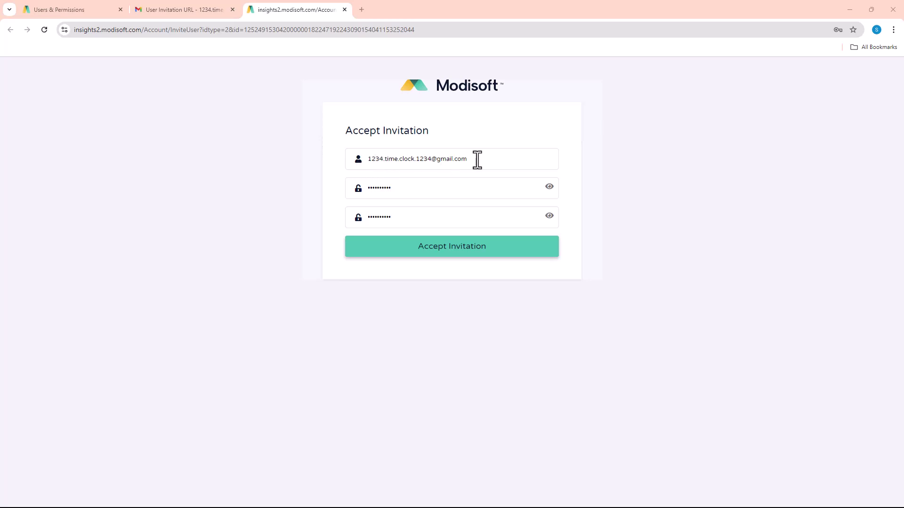
click(410, 189)
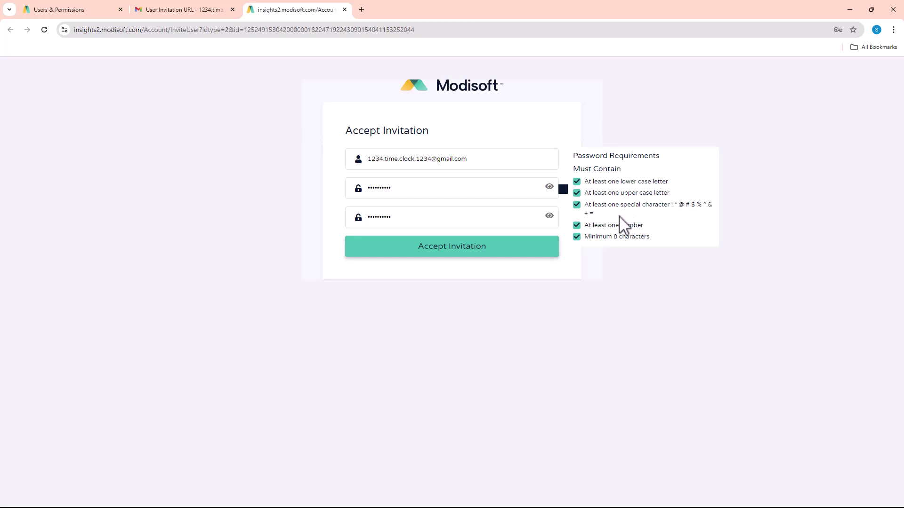
click(418, 218)
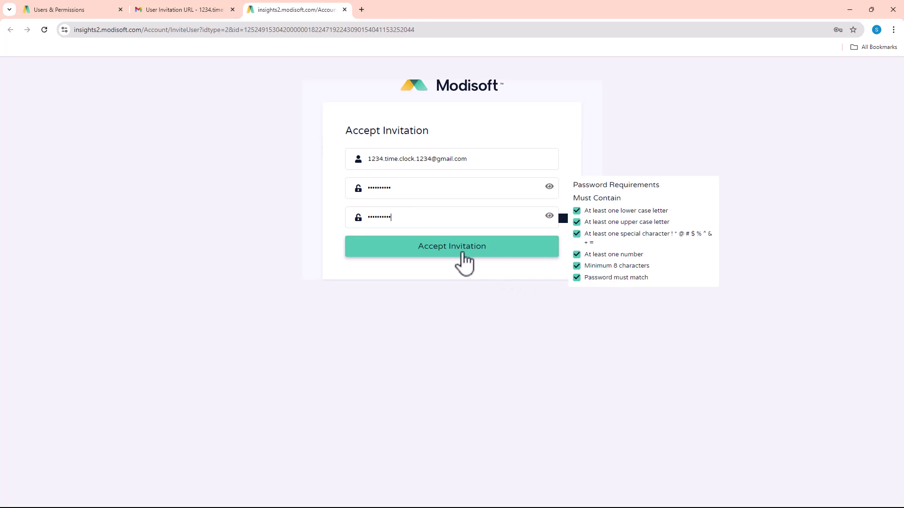
click(443, 258)
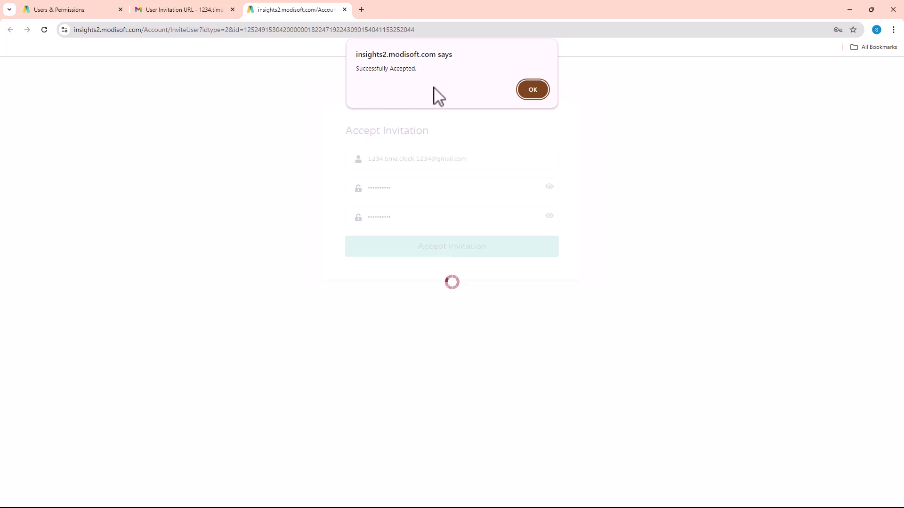
Sign in with the new user's e-mail and password and choose the Convenience - Passport location.
click(532, 91)
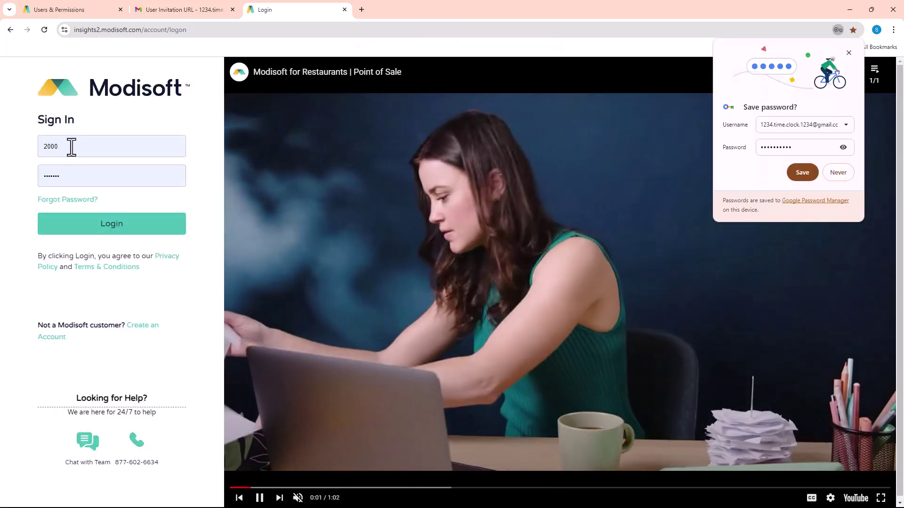
double_click(70, 146)
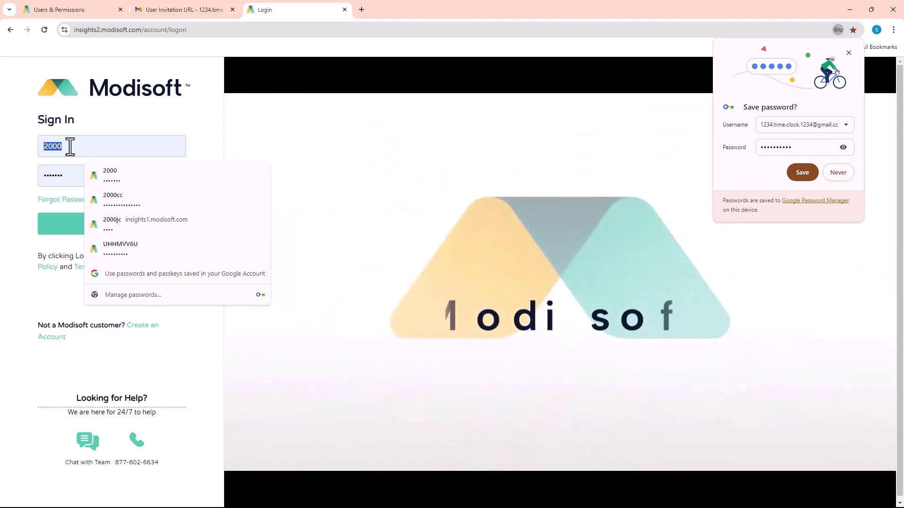
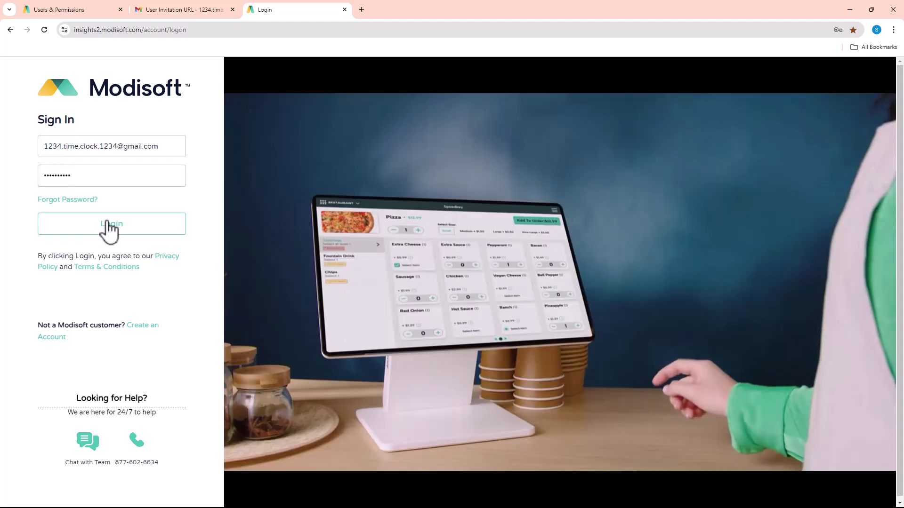
click(108, 231)
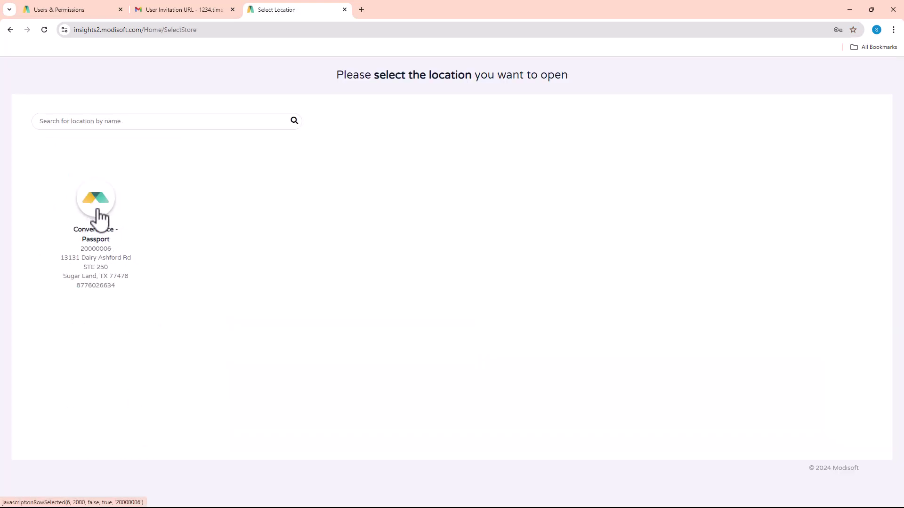
click(100, 217)
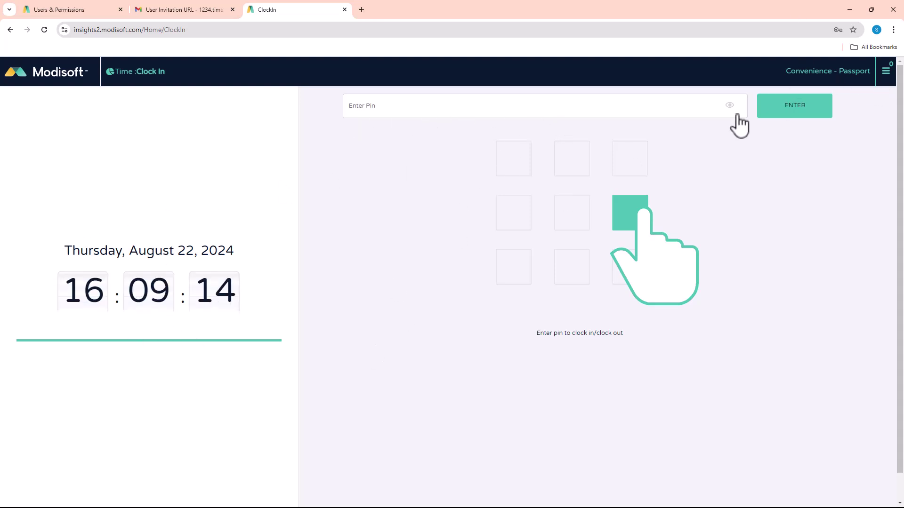
Browse the side navigation menu, then return to the Clock In time-clock screen.
click(33, 79)
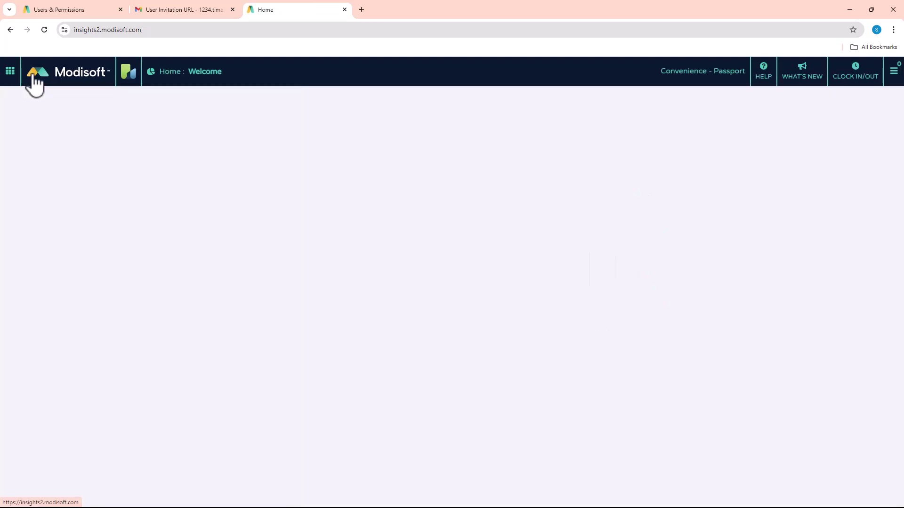
click(9, 73)
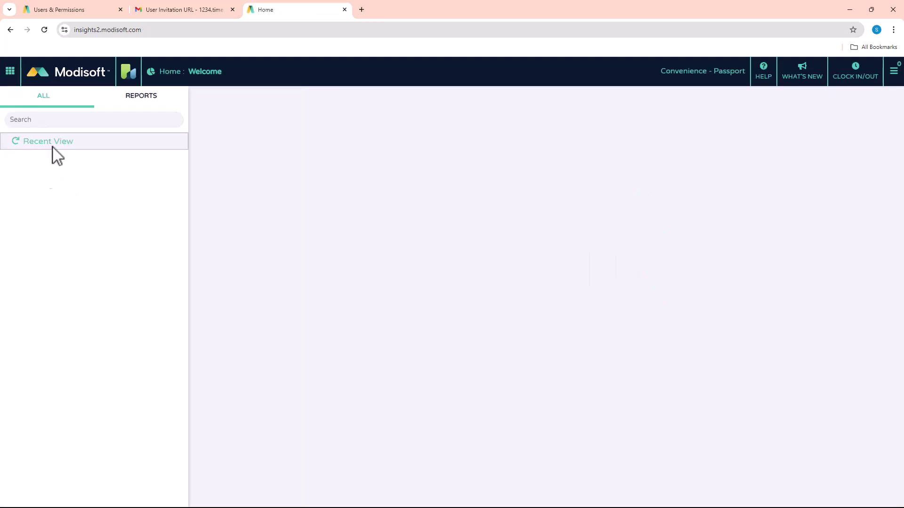
click(140, 96)
click(53, 96)
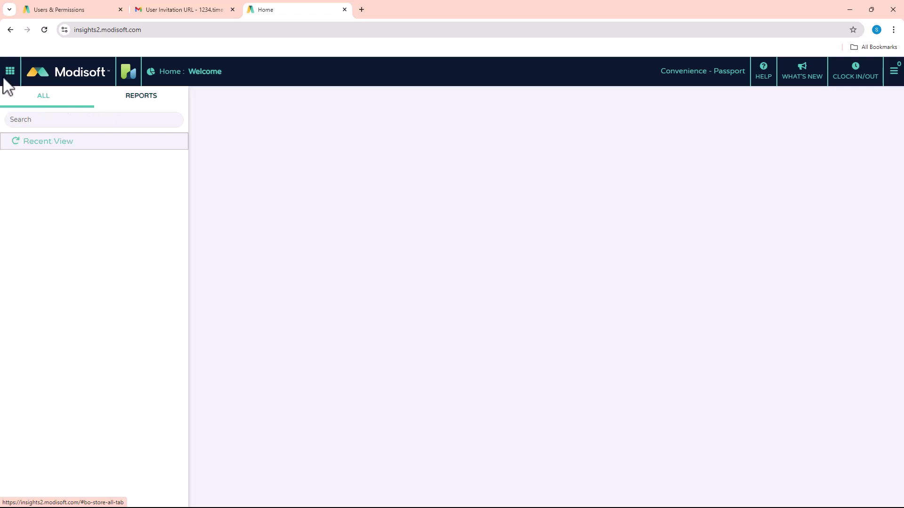
click(9, 74)
click(866, 78)
Clock in two employees by entering each one's PIN, closing each confirmation.
click(444, 108)
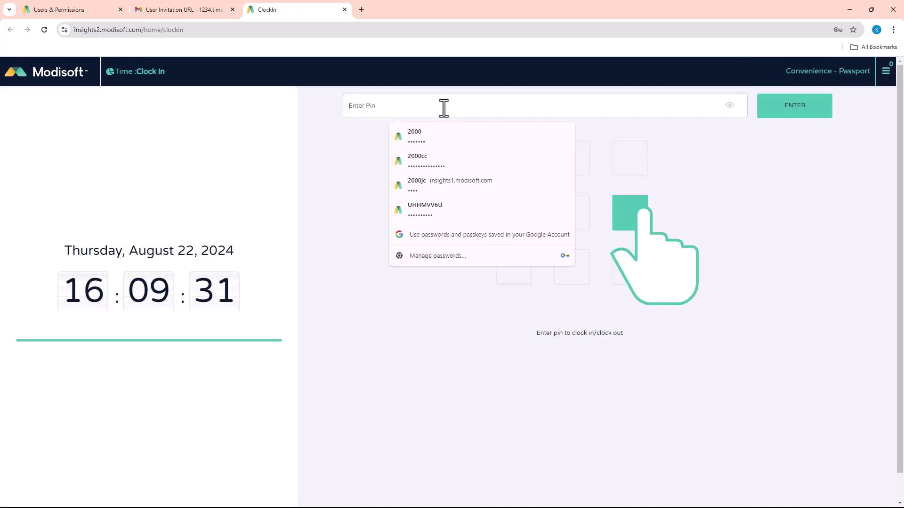
text(1234)
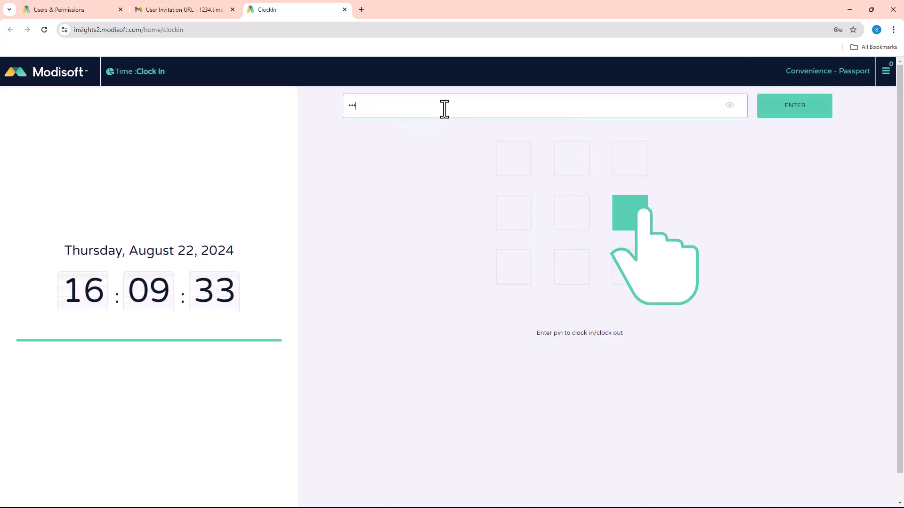
click(801, 113)
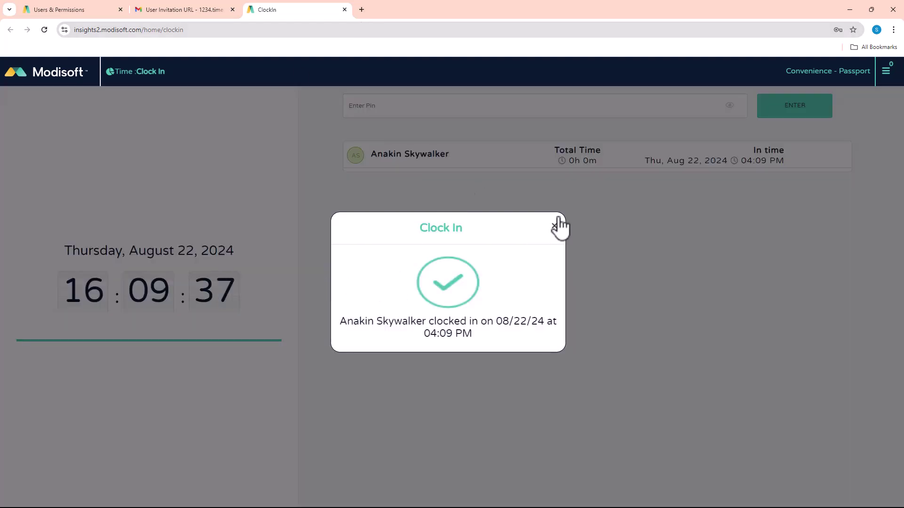
click(554, 226)
click(372, 112)
text(1234)
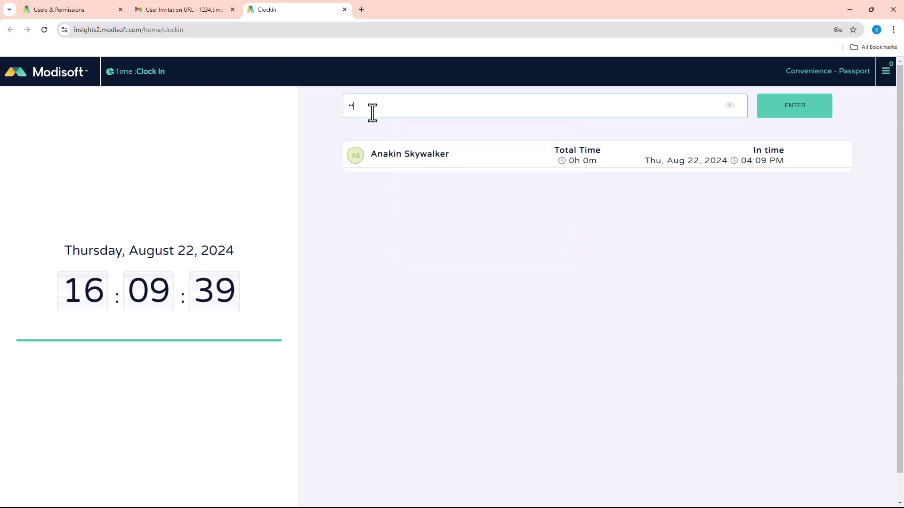
click(791, 113)
click(554, 234)
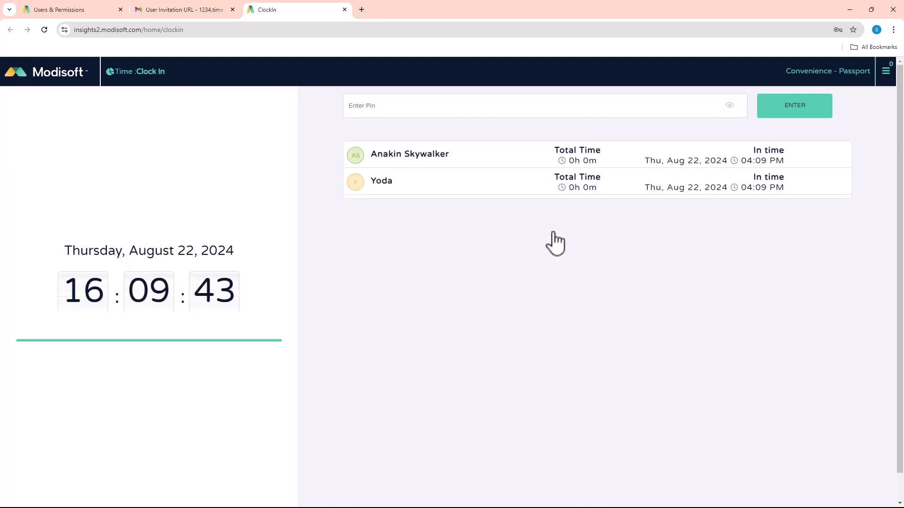